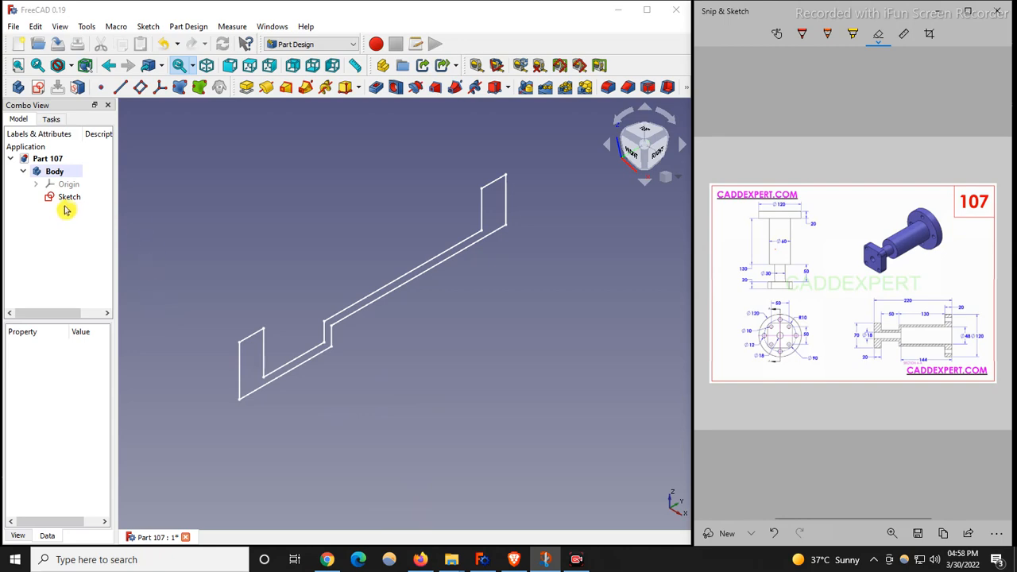
- Open the existing profile sketch for editing and examine its dimensions against the reference drawing
{"action": "double_click", "coordinate": [46, 197]}
{"action": "scroll", "coordinate": [262, 341], "scroll_direction": "down", "scroll_amount": 3}
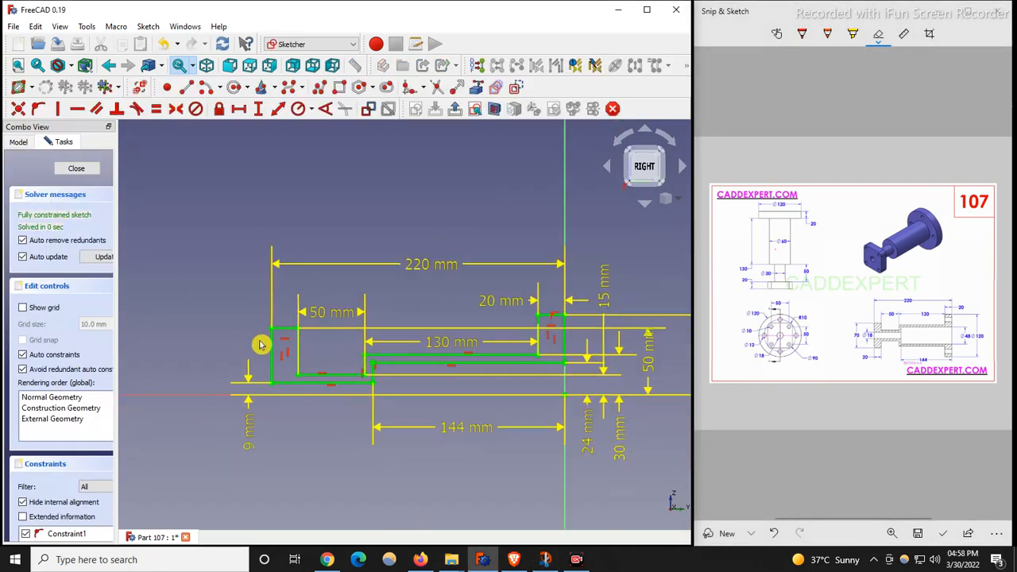
{"action": "scroll", "coordinate": [493, 334], "scroll_direction": "up", "scroll_amount": 3}
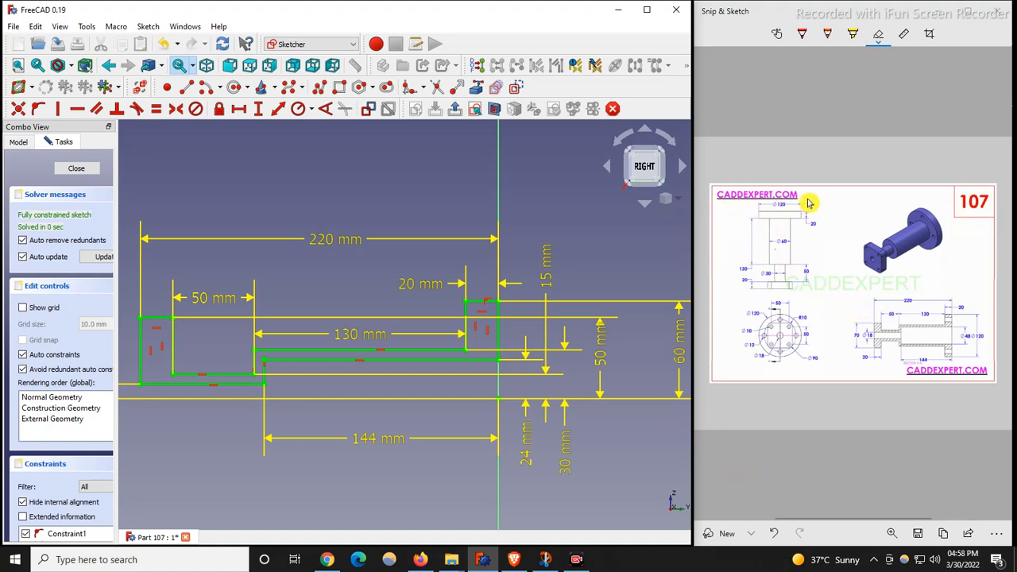
{"action": "scroll", "coordinate": [403, 323], "scroll_direction": "down", "scroll_amount": 3}
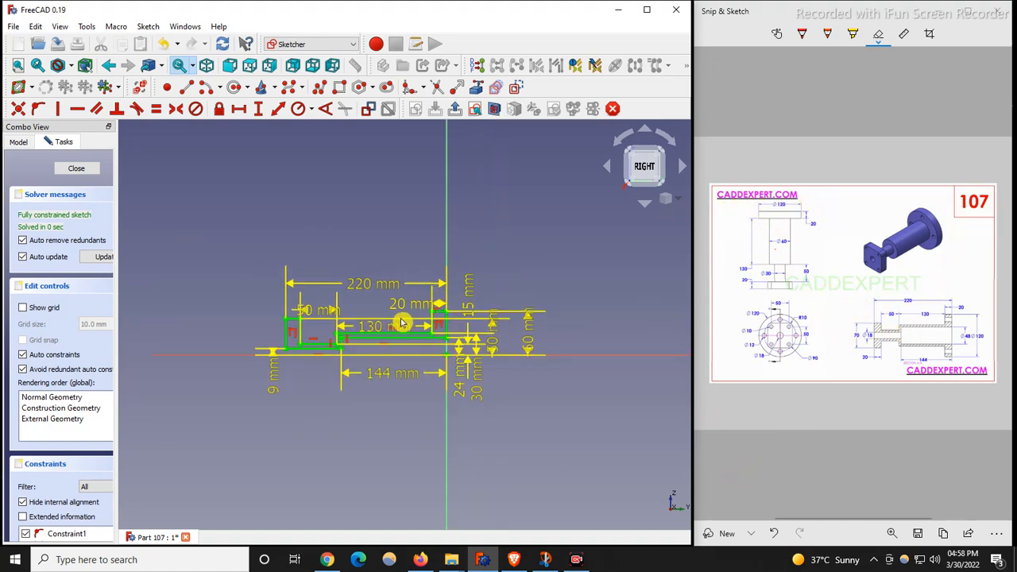
{"action": "scroll", "coordinate": [403, 324], "scroll_direction": "up", "scroll_amount": 2}
- In Snip & Sketch, outline the upper half of the section view in red pen to mark the profile being revolved
{"action": "left_click", "coordinate": [802, 33]}
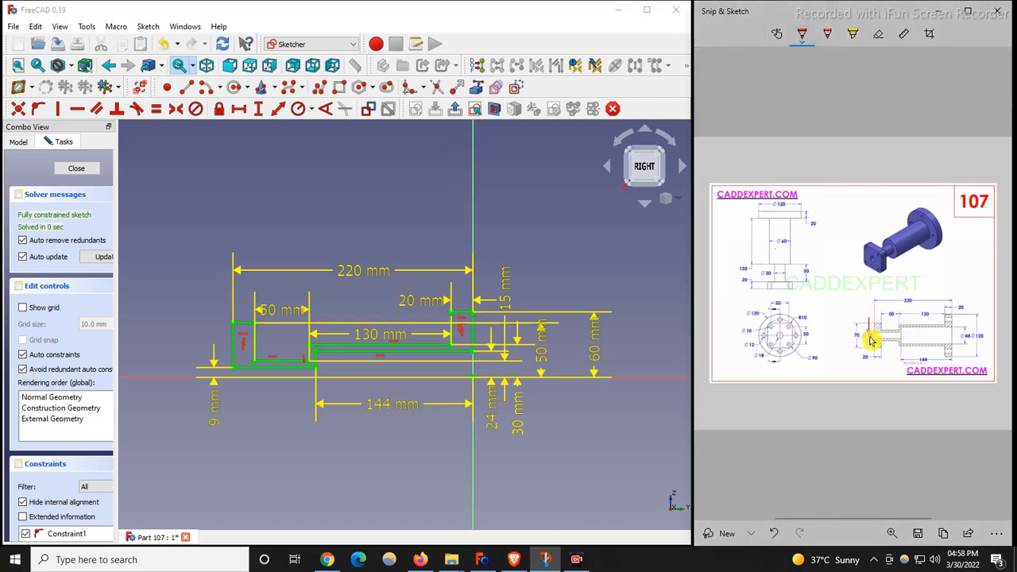
{"action": "mouse_move", "coordinate": [872, 340]}
{"action": "left_mouse_down"}
{"action": "mouse_move", "coordinate": [935, 341]}
{"action": "mouse_move", "coordinate": [965, 329]}
{"action": "mouse_move", "coordinate": [963, 313]}
{"action": "mouse_move", "coordinate": [890, 316]}
{"action": "left_mouse_up"}
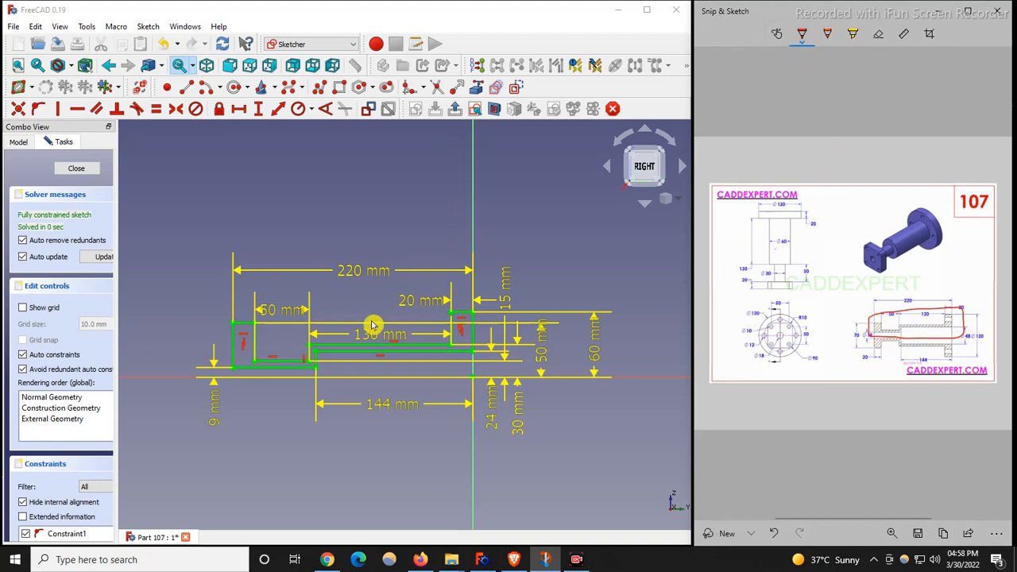
{"action": "scroll", "coordinate": [371, 325], "scroll_direction": "up", "scroll_amount": 3}
{"action": "scroll", "coordinate": [332, 391], "scroll_direction": "down", "scroll_amount": 3}
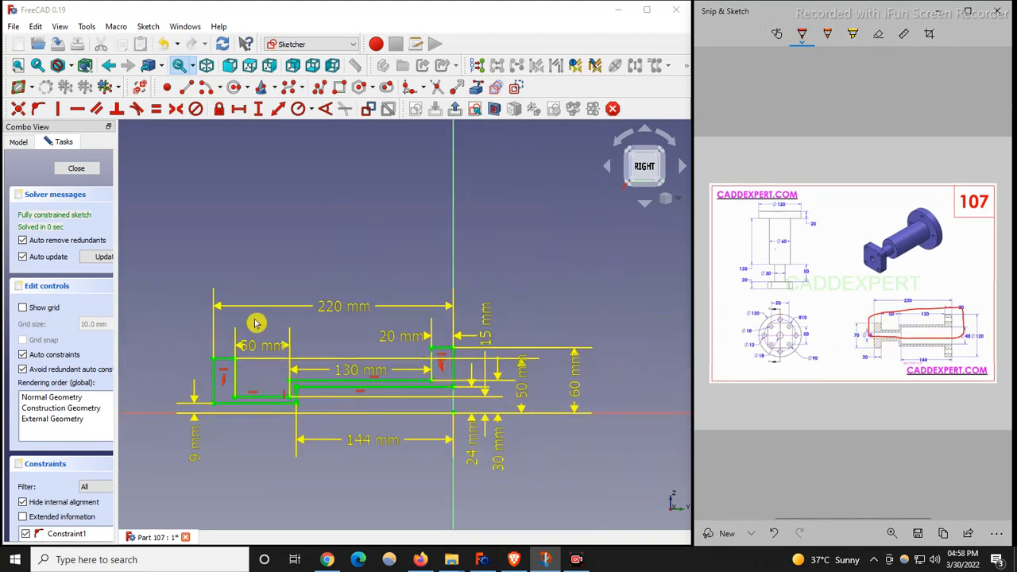
- Close the sketch and start a 360° Revolution of the profile about the vertical sketch axis
{"action": "left_click", "coordinate": [86, 169]}
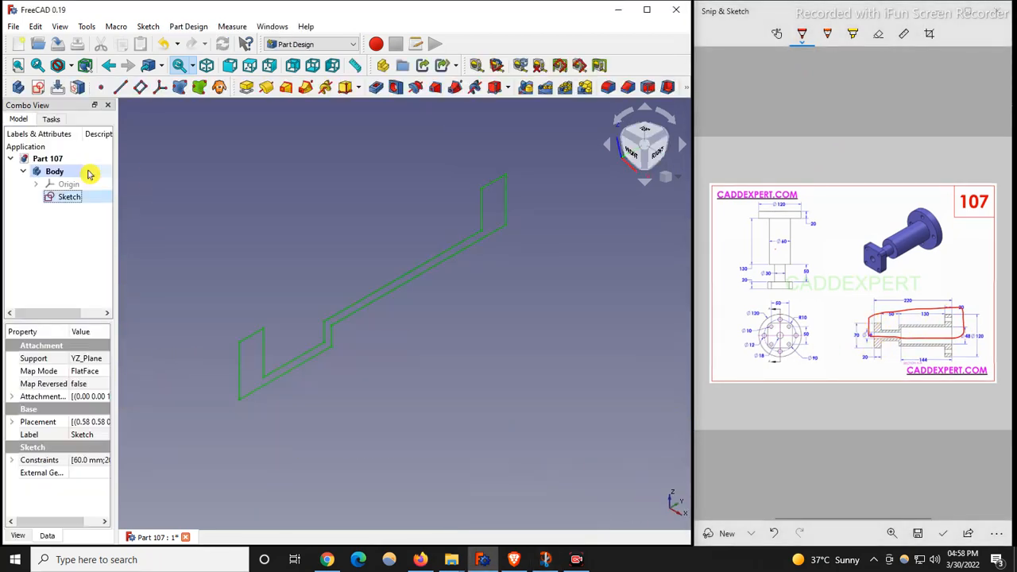
{"action": "left_click", "coordinate": [399, 406]}
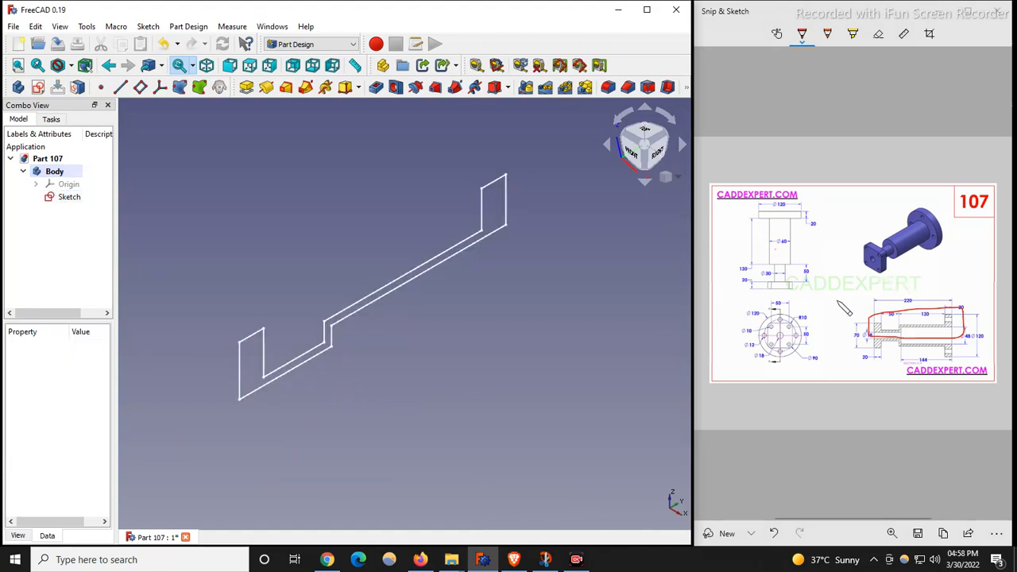
{"action": "left_click", "coordinate": [267, 90]}
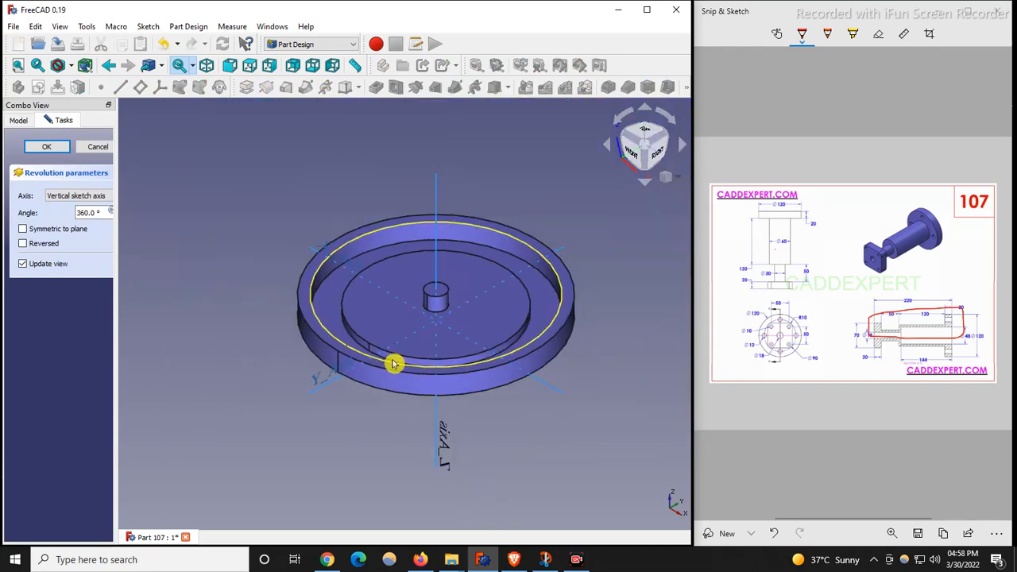
{"action": "scroll", "coordinate": [520, 326], "scroll_direction": "up", "scroll_amount": 1}
{"action": "scroll", "coordinate": [270, 306], "scroll_direction": "down", "scroll_amount": 3}
{"action": "scroll", "coordinate": [406, 316], "scroll_direction": "up", "scroll_amount": 3}
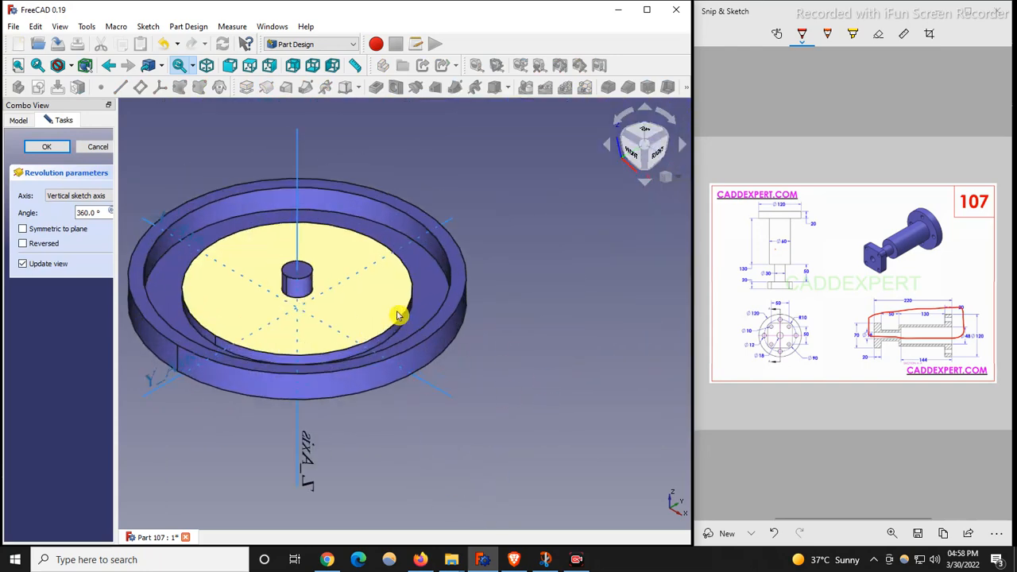
{"action": "scroll", "coordinate": [477, 399], "scroll_direction": "down", "scroll_amount": 2}
{"action": "scroll", "coordinate": [405, 392], "scroll_direction": "up", "scroll_amount": 2}
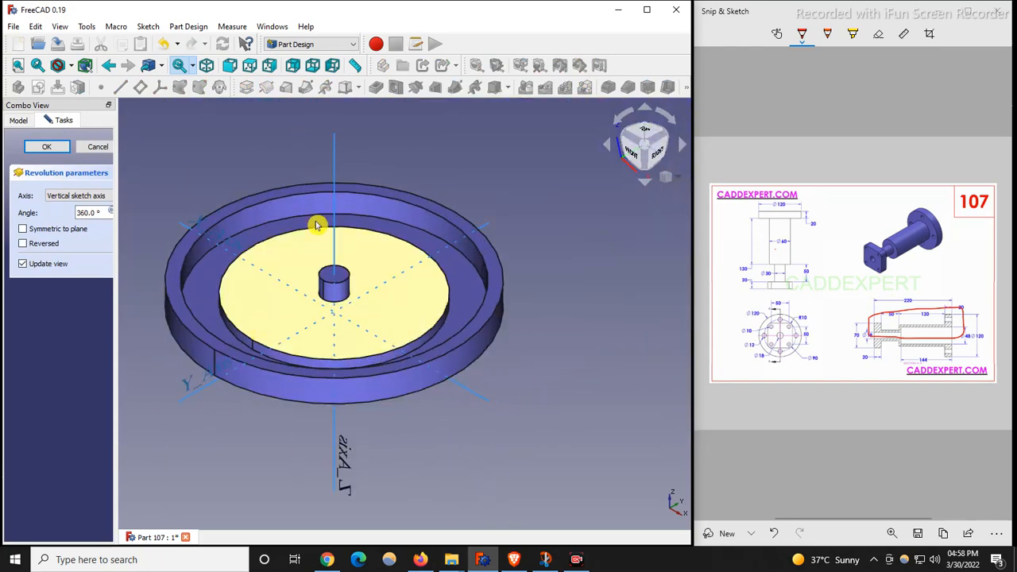
- Widen the revolution parameters area and set the revolution axis to Base Y axis
{"action": "left_click_drag", "start_coordinate": [117, 264], "coordinate": [202, 263]}
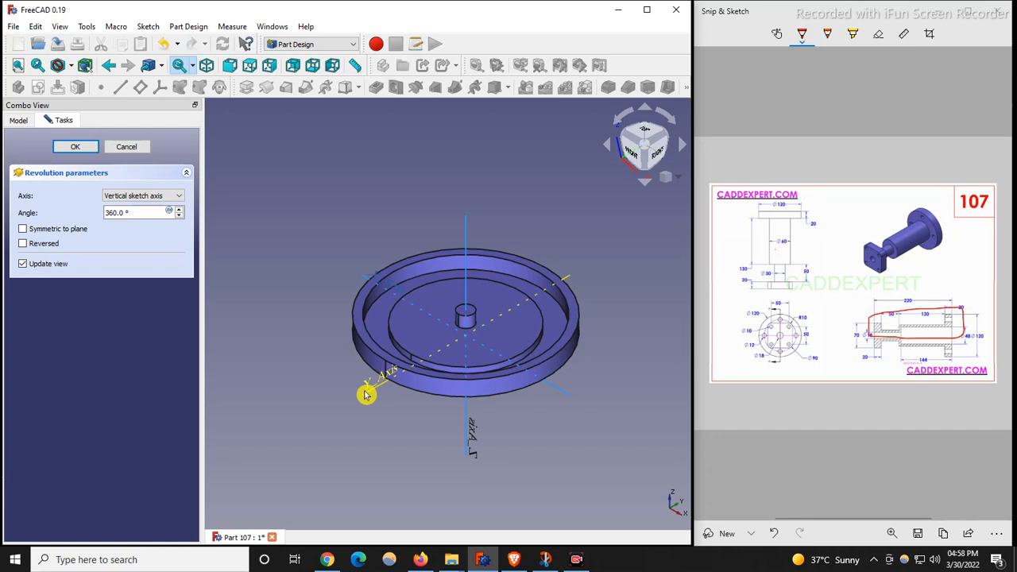
{"action": "left_click", "coordinate": [146, 197]}
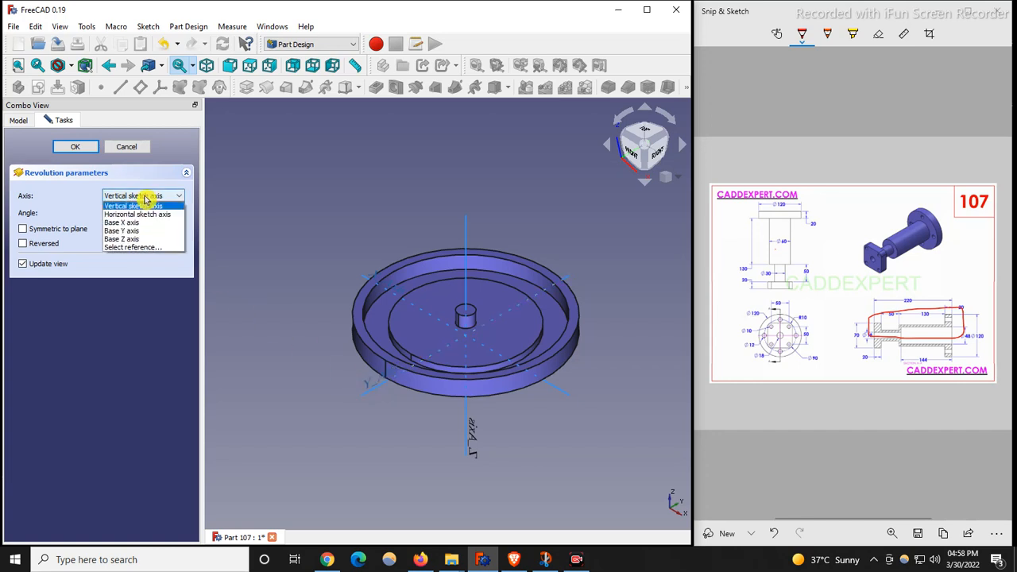
{"action": "left_click", "coordinate": [132, 230]}
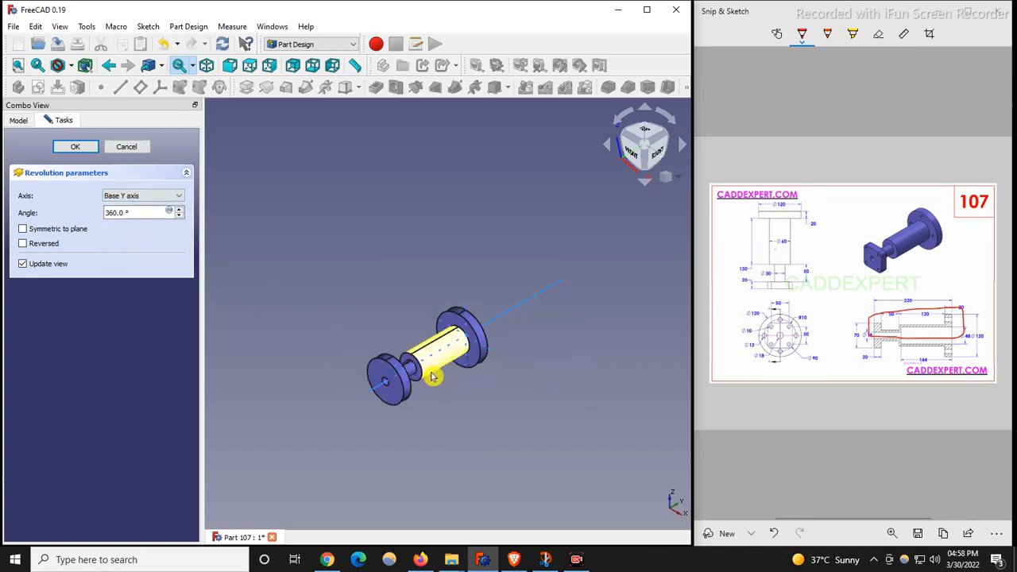
{"action": "scroll", "coordinate": [343, 313], "scroll_direction": "down", "scroll_amount": 2}
{"action": "scroll", "coordinate": [316, 395], "scroll_direction": "up", "scroll_amount": 4}
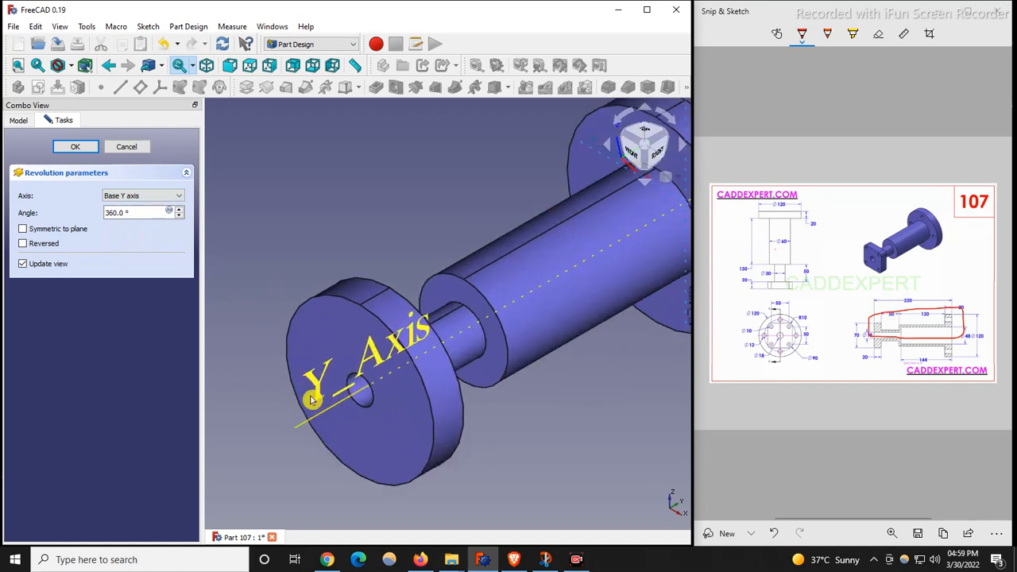
{"action": "scroll", "coordinate": [286, 334], "scroll_direction": "down", "scroll_amount": 1}
{"action": "scroll", "coordinate": [286, 335], "scroll_direction": "down", "scroll_amount": 1}
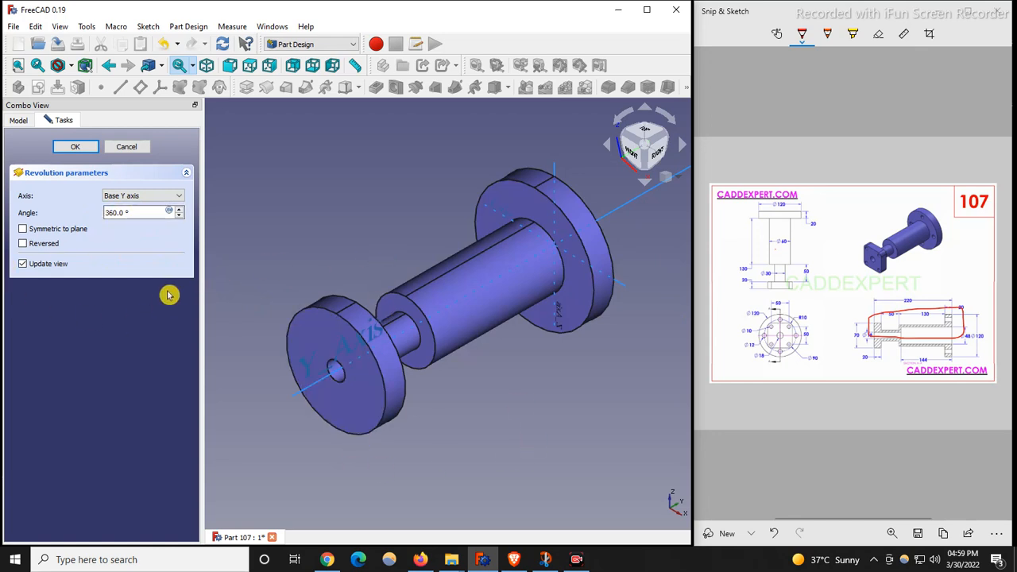
- Try the revolution about the Base Z axis and the Base X axis to compare the shapes
{"action": "left_click", "coordinate": [126, 196]}
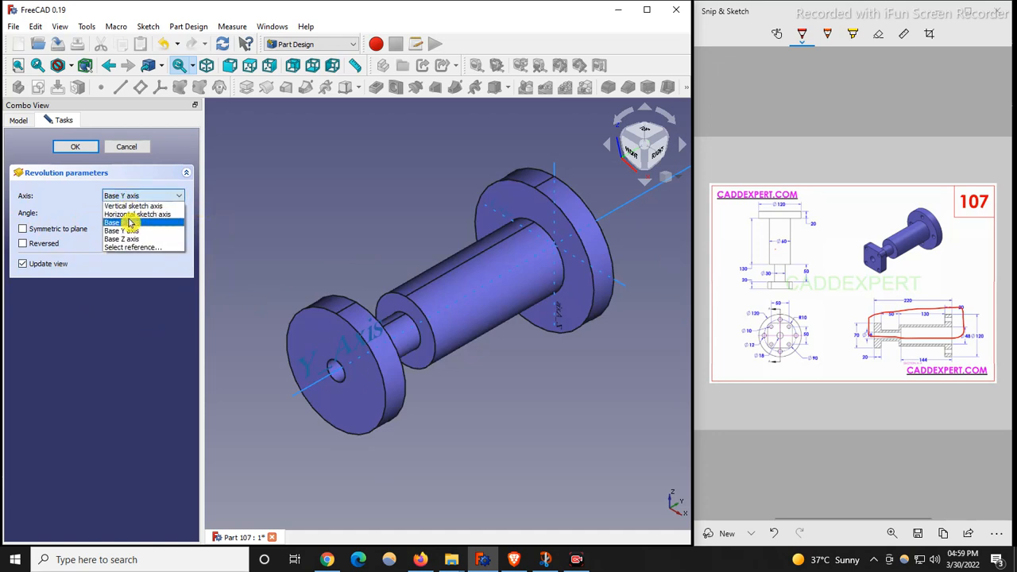
{"action": "left_click", "coordinate": [126, 239]}
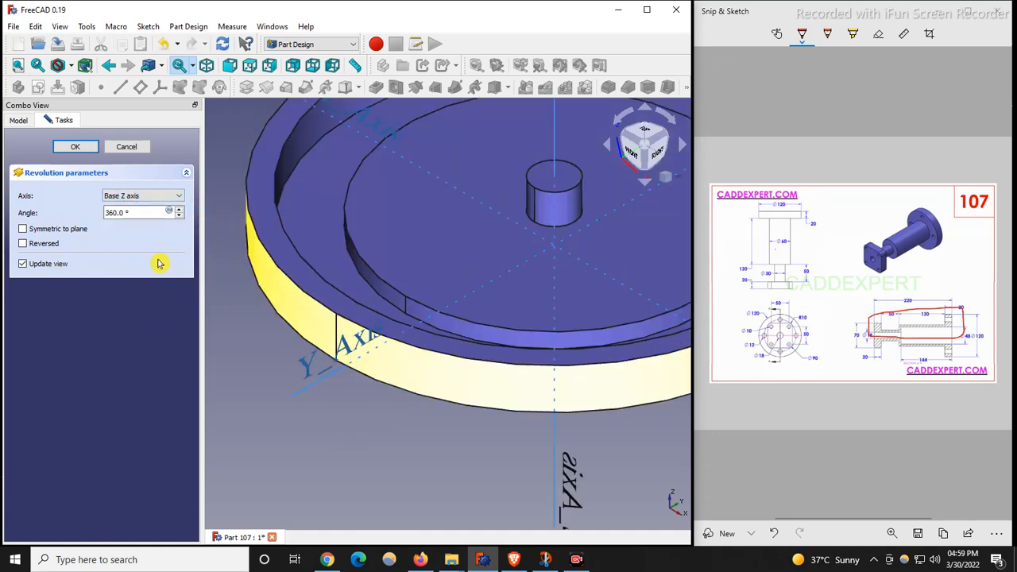
{"action": "left_click", "coordinate": [125, 197]}
{"action": "left_click", "coordinate": [132, 222]}
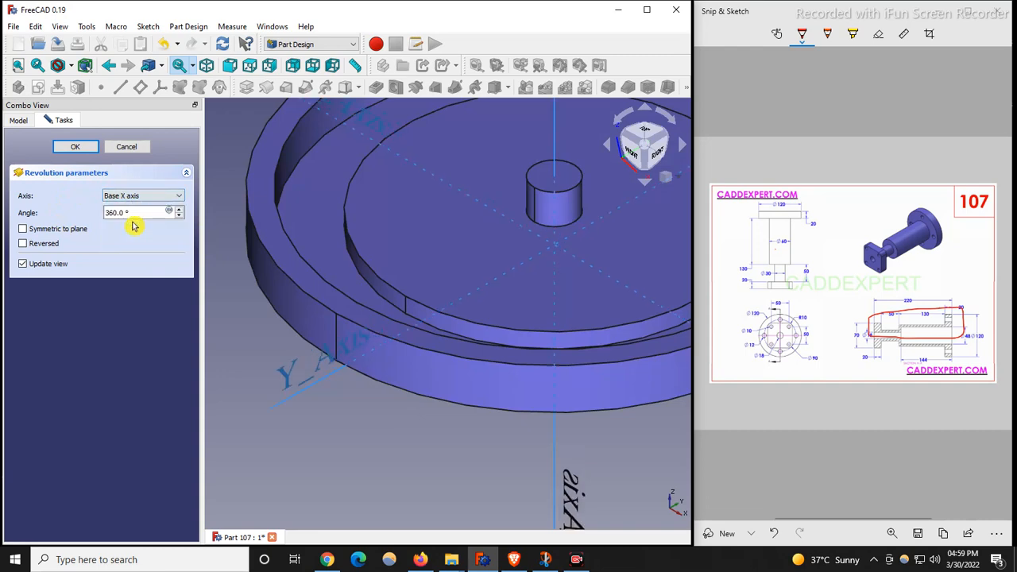
{"action": "left_click", "coordinate": [132, 196]}
{"action": "left_click", "coordinate": [123, 239]}
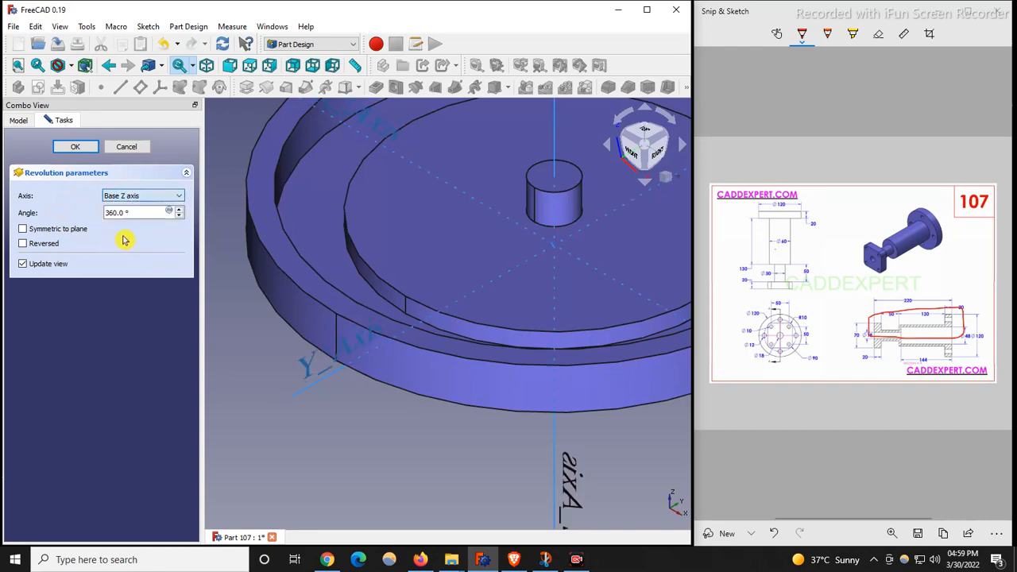
- Try the revolution about the horizontal sketch axis
{"action": "left_click", "coordinate": [144, 200]}
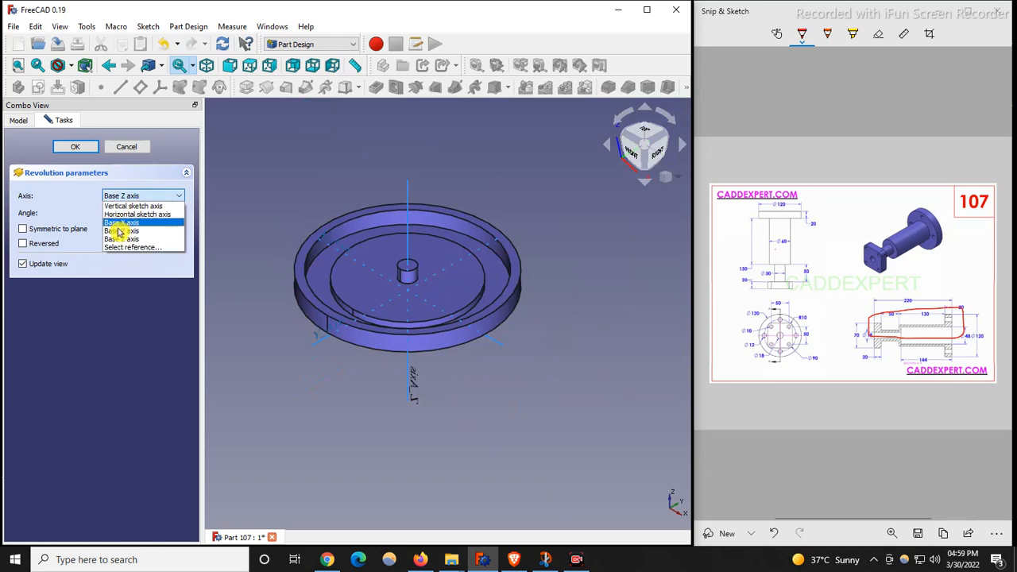
{"action": "left_click", "coordinate": [155, 214]}
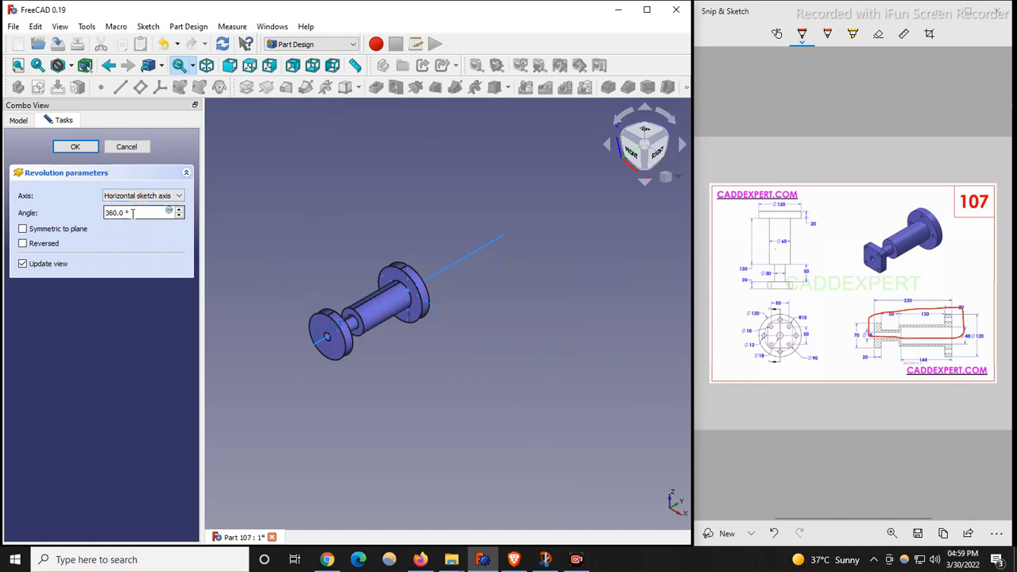
{"action": "scroll", "coordinate": [322, 346], "scroll_direction": "up", "scroll_amount": 4}
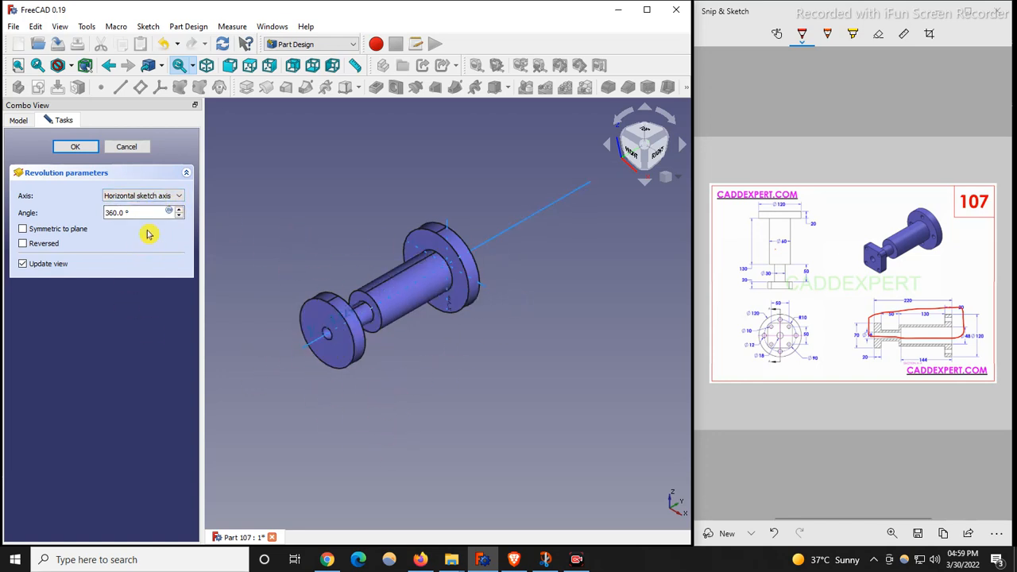
- Switch the revolution axis from the horizontal sketch axis to Base Y axis and check the flanged shaft preview
{"action": "left_click", "coordinate": [155, 197]}
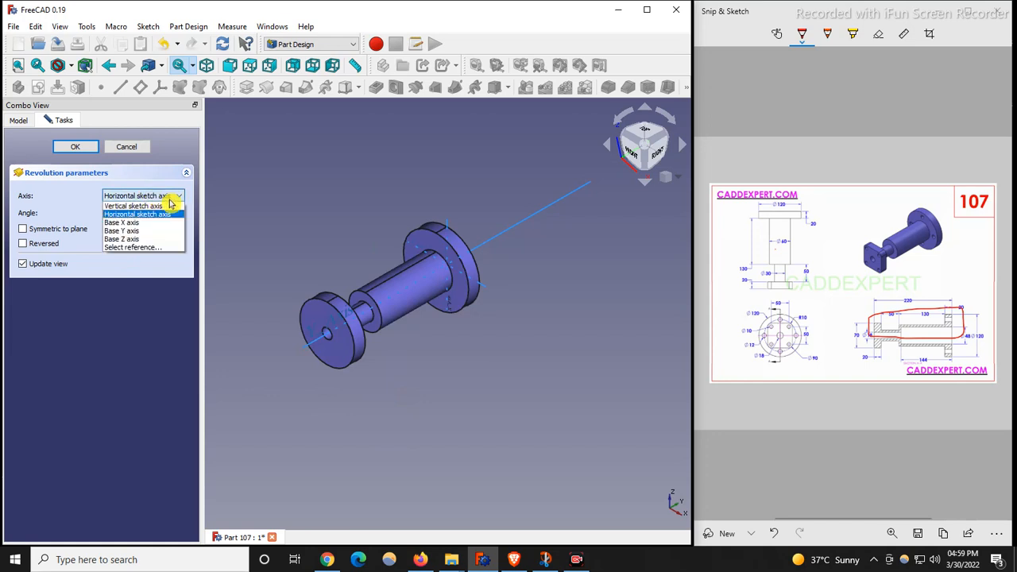
{"action": "left_click", "coordinate": [138, 233]}
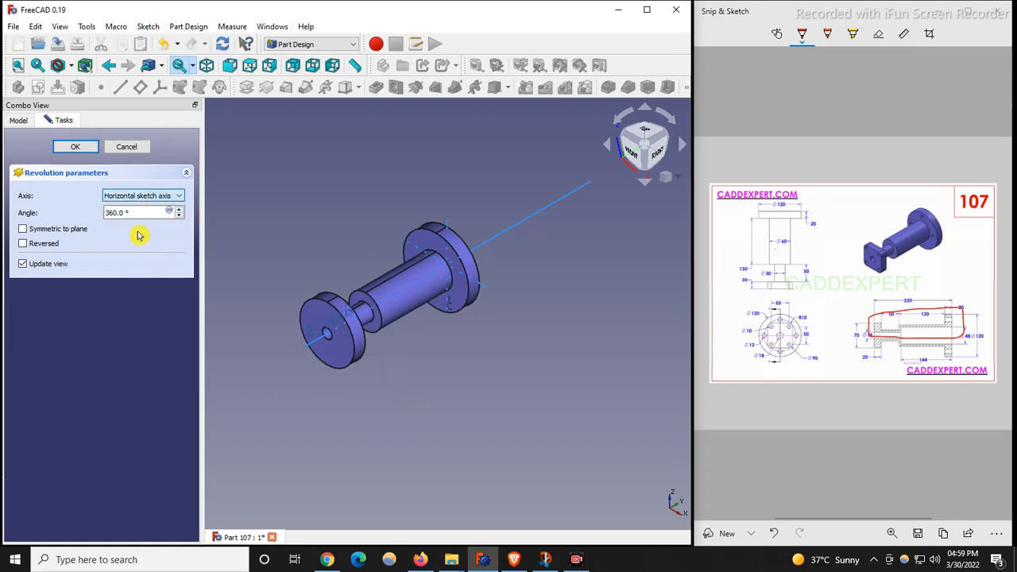
{"action": "scroll", "coordinate": [329, 340], "scroll_direction": "up", "scroll_amount": 3}
{"action": "scroll", "coordinate": [467, 385], "scroll_direction": "down", "scroll_amount": 2}
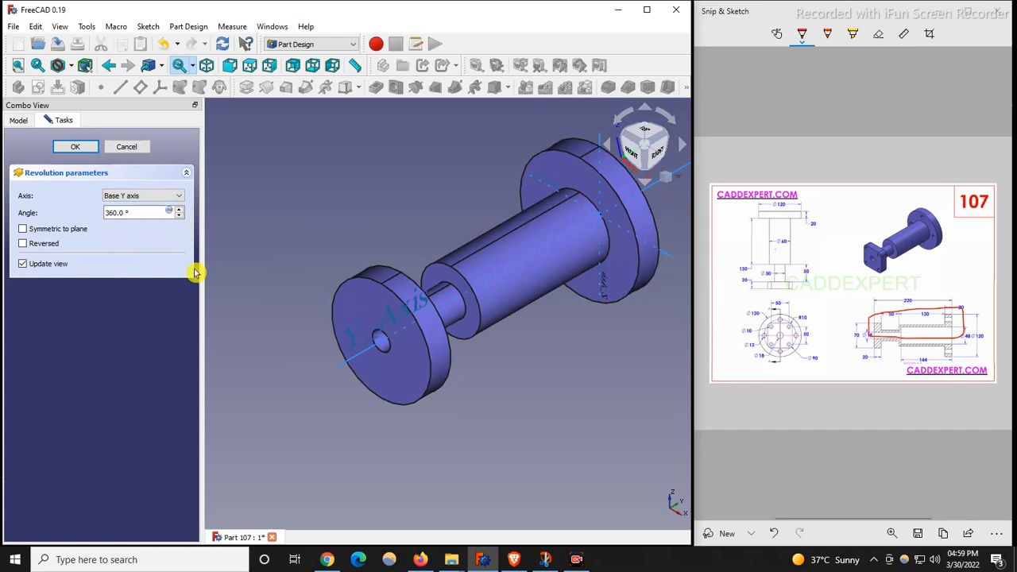
{"action": "scroll", "coordinate": [292, 372], "scroll_direction": "down", "scroll_amount": 2}
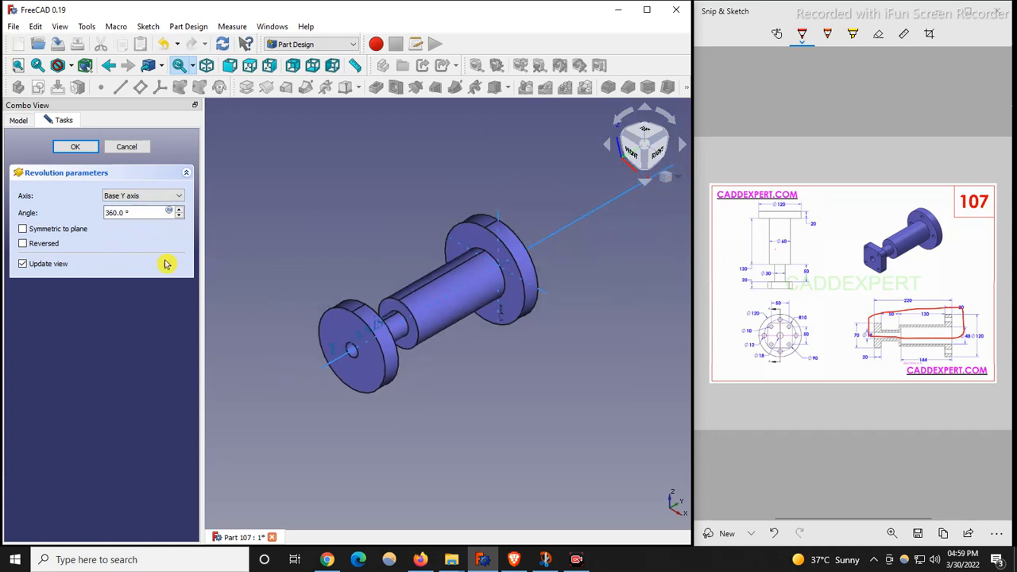
{"action": "scroll", "coordinate": [894, 262], "scroll_direction": "up", "scroll_amount": 1}
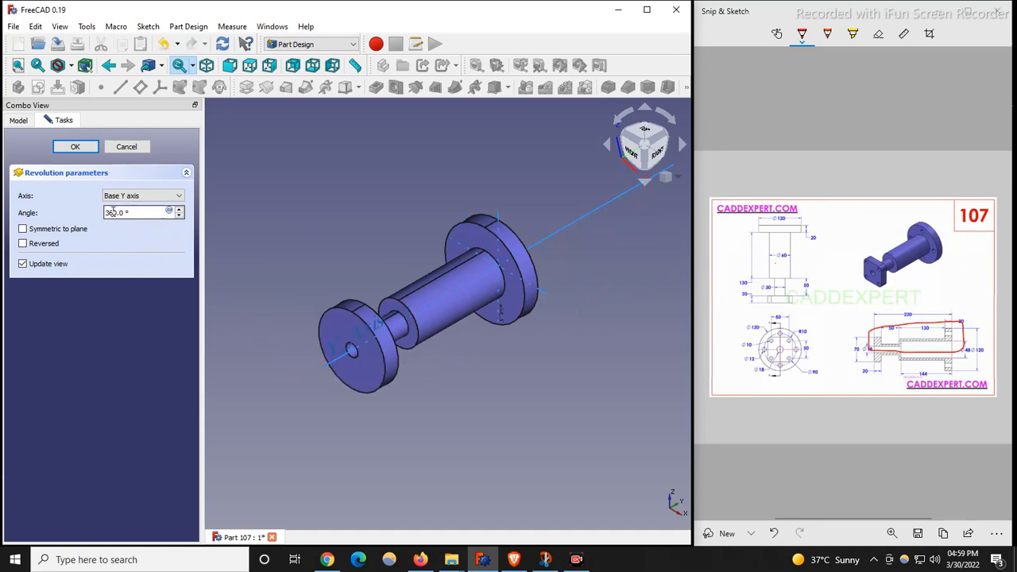
- Set the revolution angle to 180° and inspect the half-revolved interior
{"action": "left_click_drag", "start_coordinate": [130, 213], "coordinate": [73, 221]}
{"action": "type", "text": "18"}
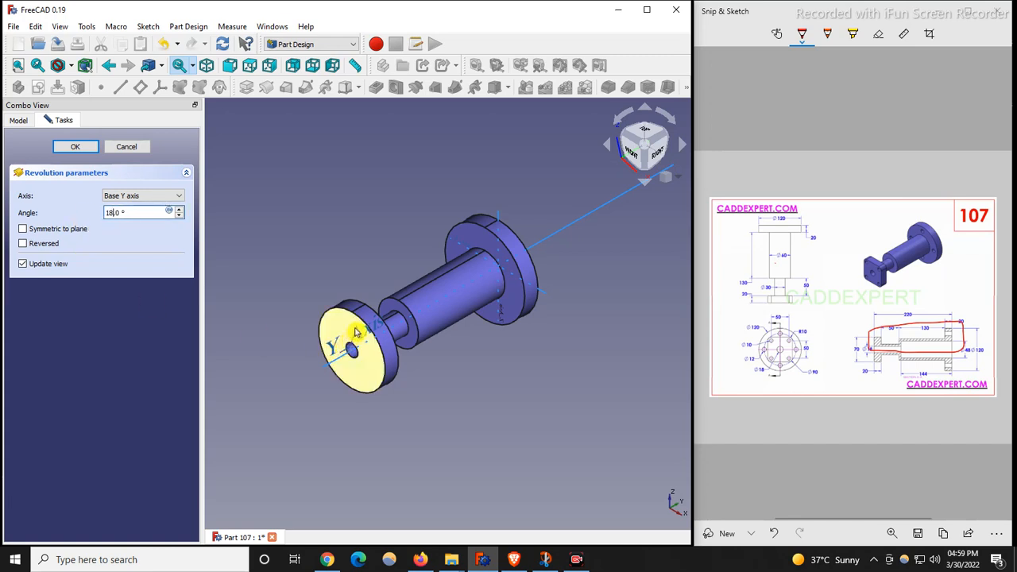
{"action": "type", "text": "0"}
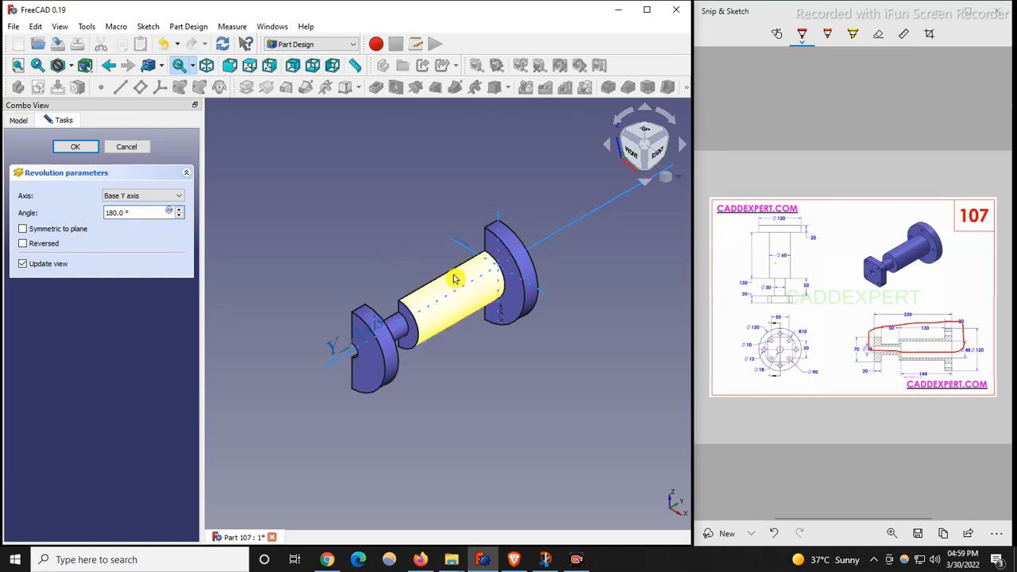
{"action": "middle_click_drag", "start_coordinate": [354, 264], "coordinate": [469, 372]}
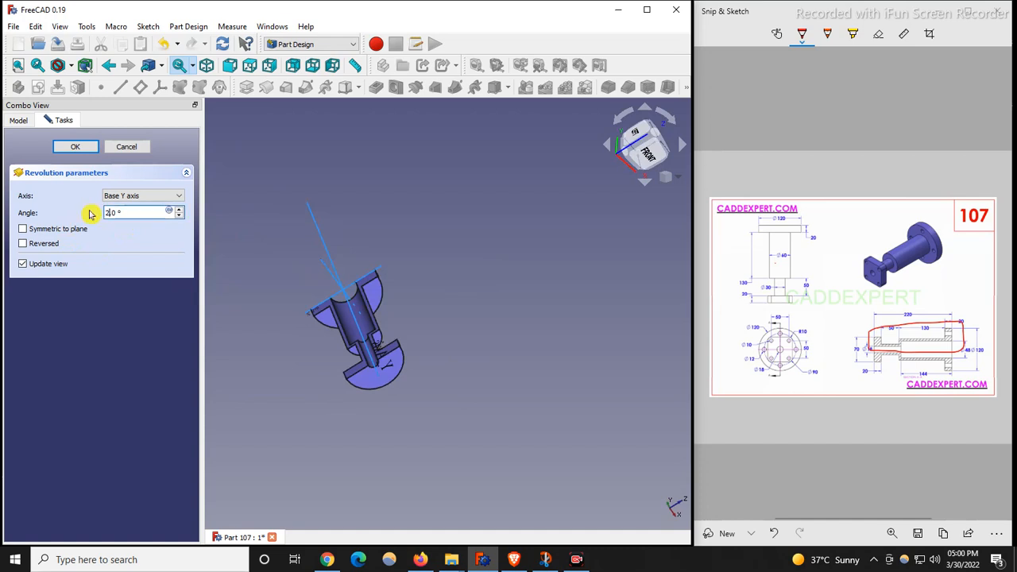
- Set the revolution angle to 70° and inspect the partial solid from several sides
{"action": "scroll", "coordinate": [420, 352], "scroll_direction": "up", "scroll_amount": 3}
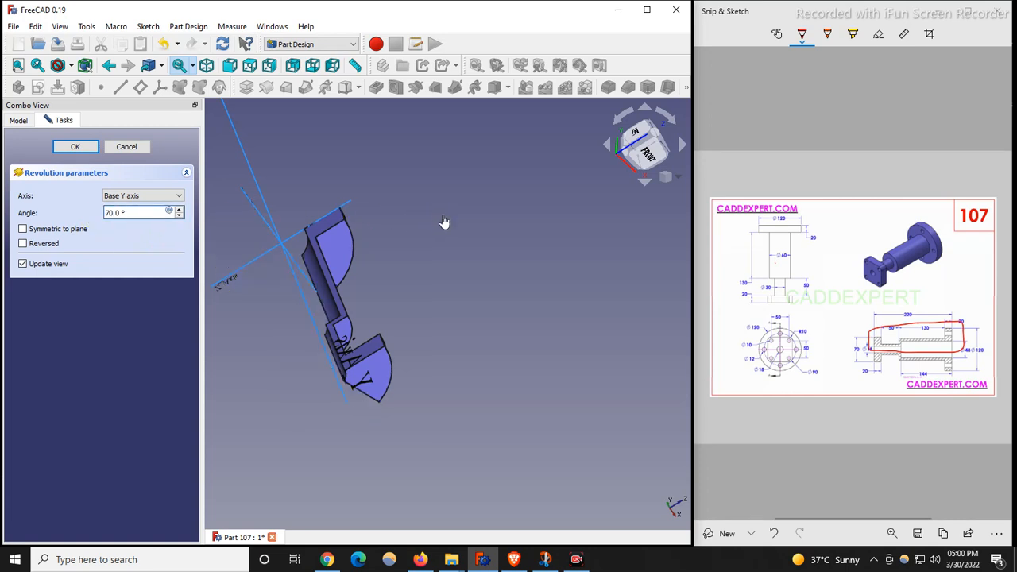
{"action": "scroll", "coordinate": [501, 317], "scroll_direction": "up", "scroll_amount": 3}
{"action": "scroll", "coordinate": [501, 317], "scroll_direction": "down", "scroll_amount": 3}
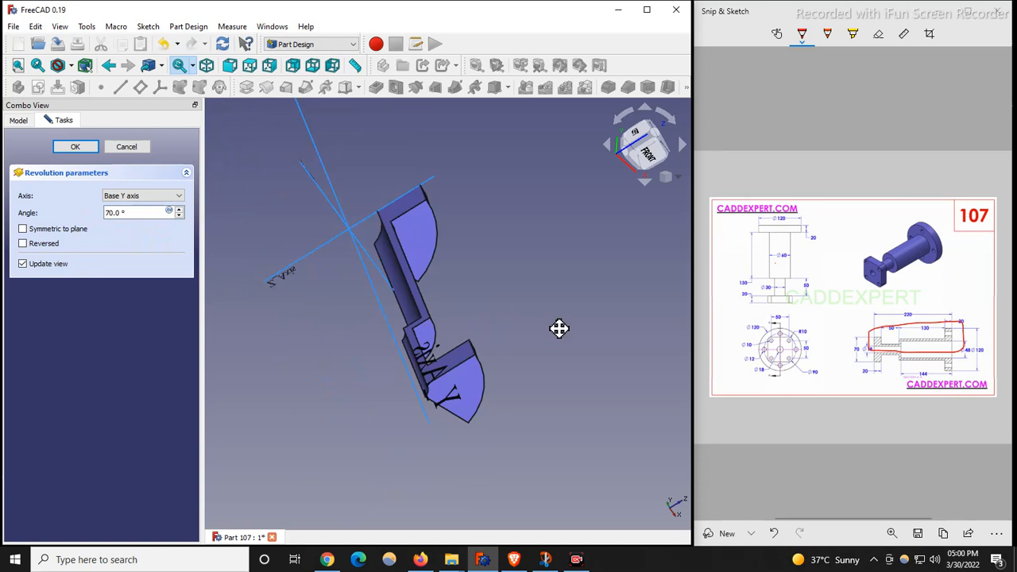
{"action": "middle_click_drag", "start_coordinate": [559, 328], "coordinate": [493, 295]}
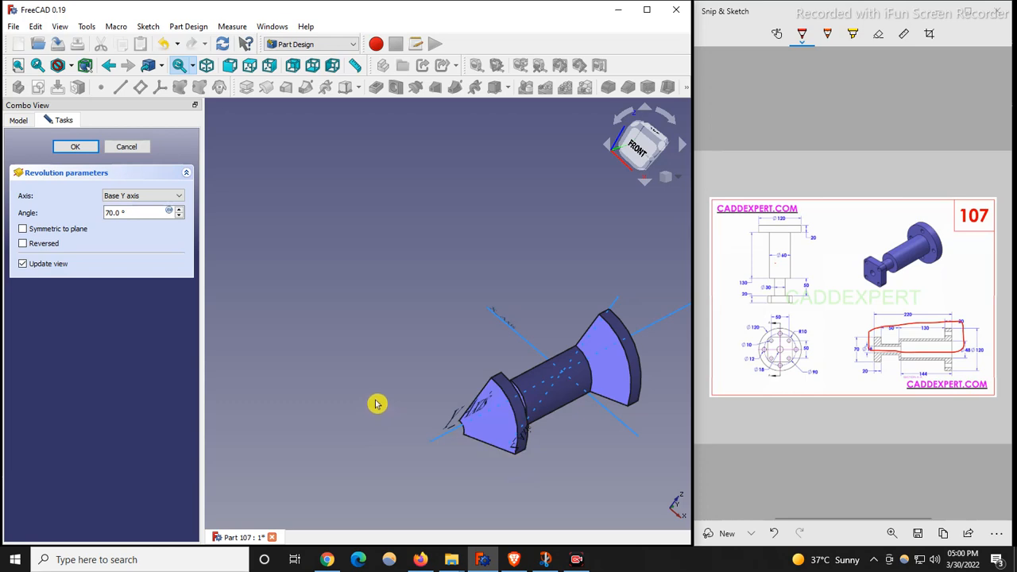
{"action": "scroll", "coordinate": [561, 424], "scroll_direction": "up", "scroll_amount": 3}
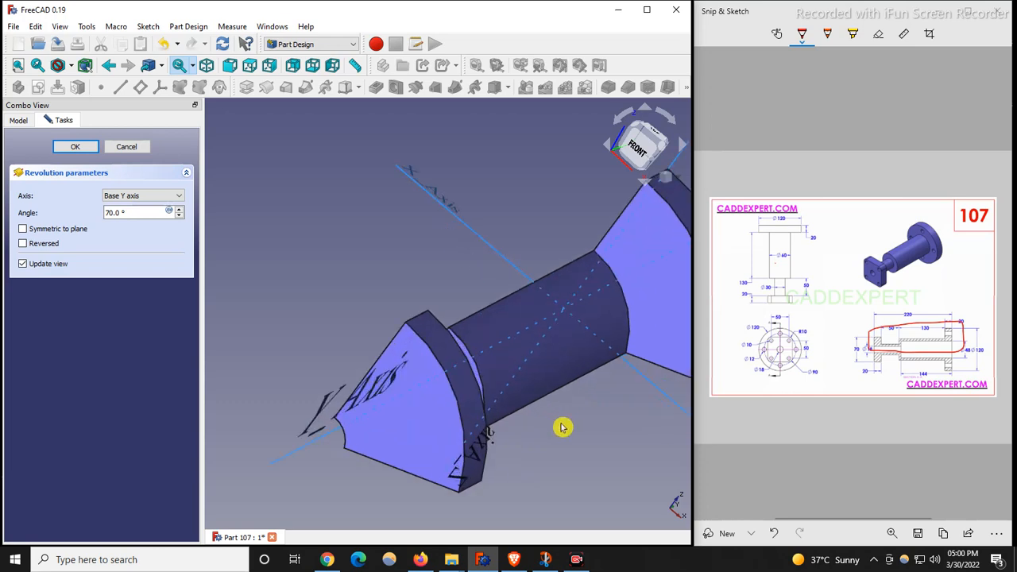
- Set the revolution angle to 360° and complete the full revolution of the shaft profile about the base Y axis
{"action": "left_click", "coordinate": [639, 153]}
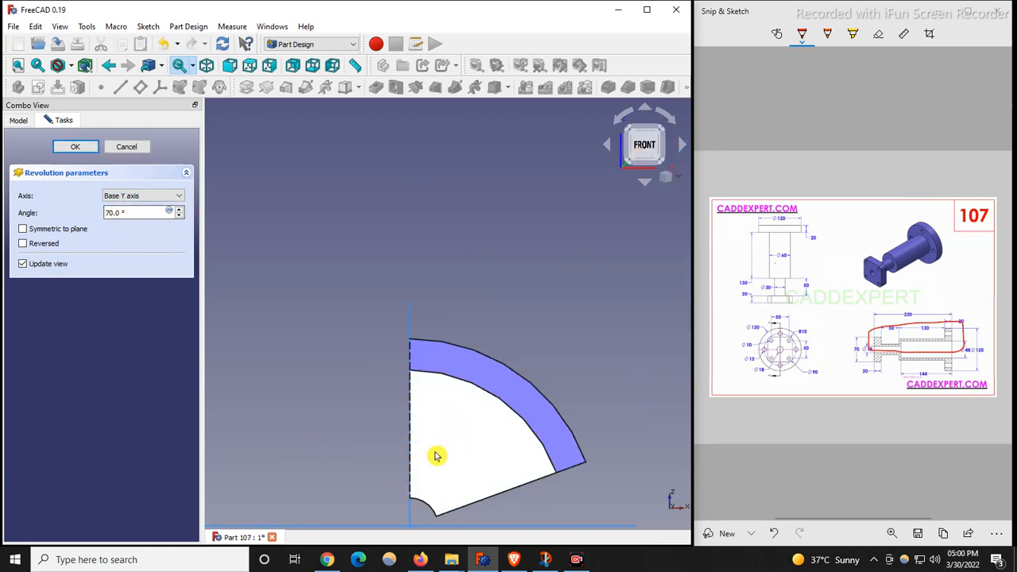
{"action": "scroll", "coordinate": [436, 455], "scroll_direction": "down", "scroll_amount": 5}
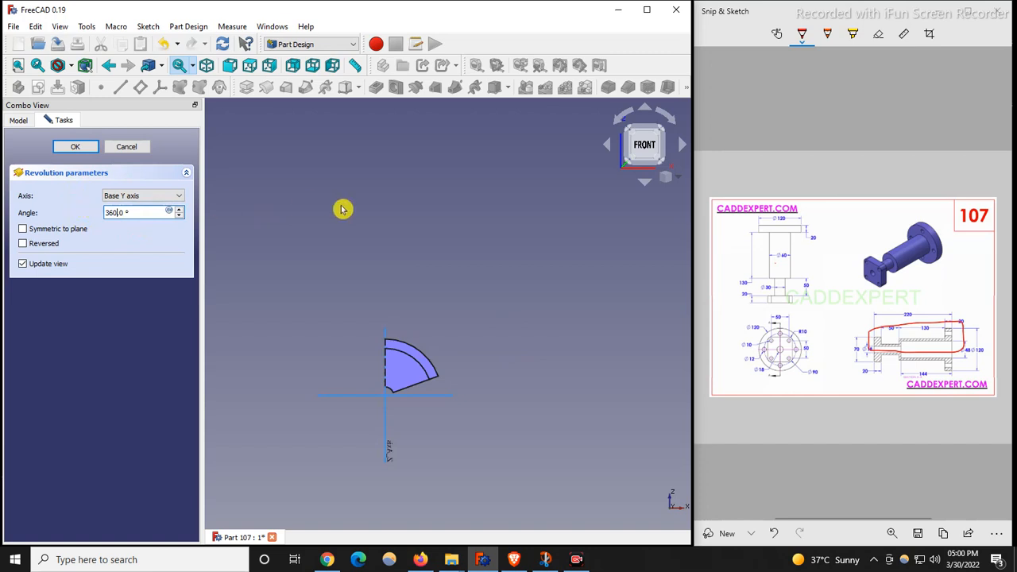
{"action": "key", "text": "0"}
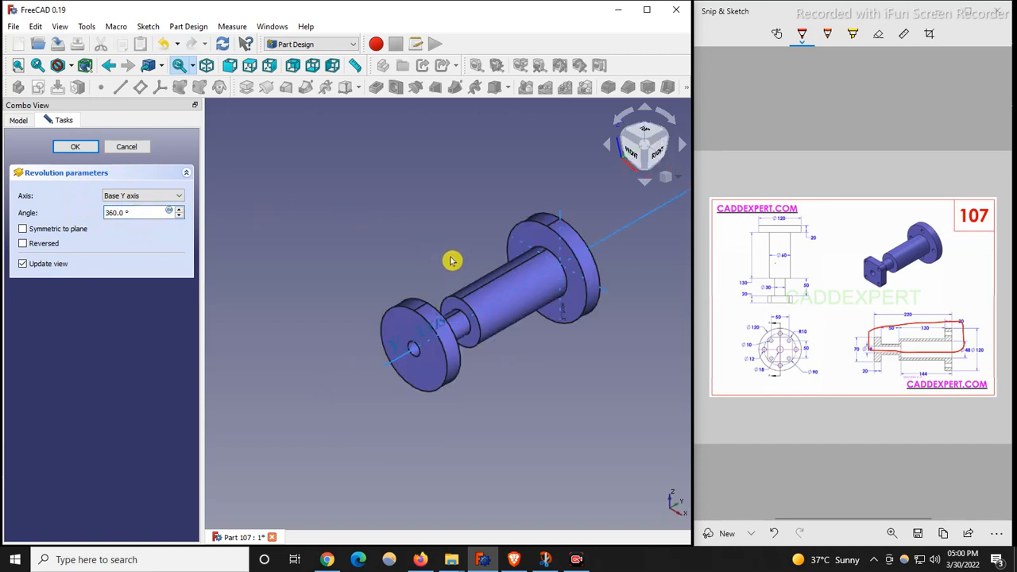
{"action": "scroll", "coordinate": [305, 331], "scroll_direction": "down", "scroll_amount": 3}
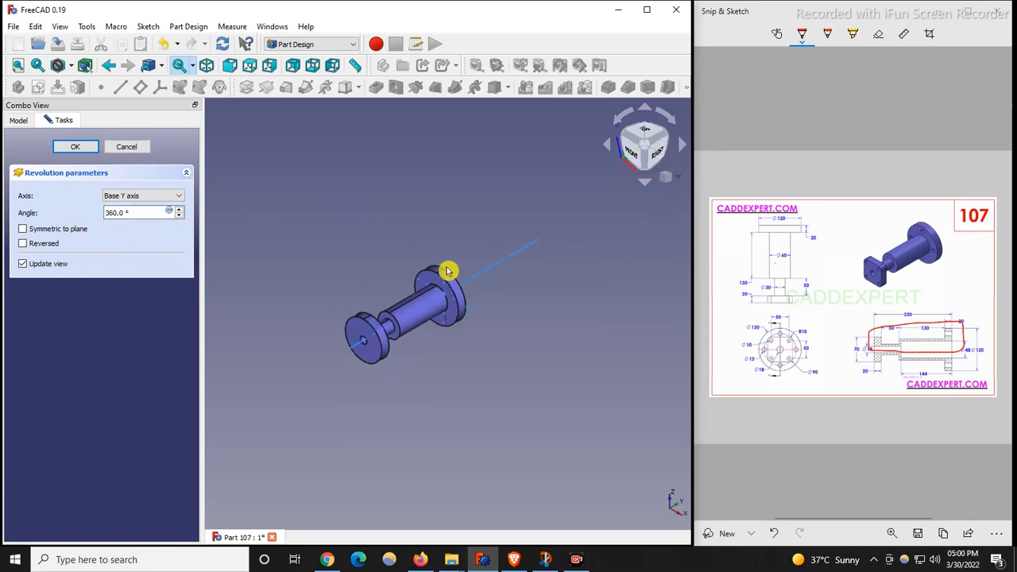
{"action": "scroll", "coordinate": [447, 272], "scroll_direction": "up", "scroll_amount": 2}
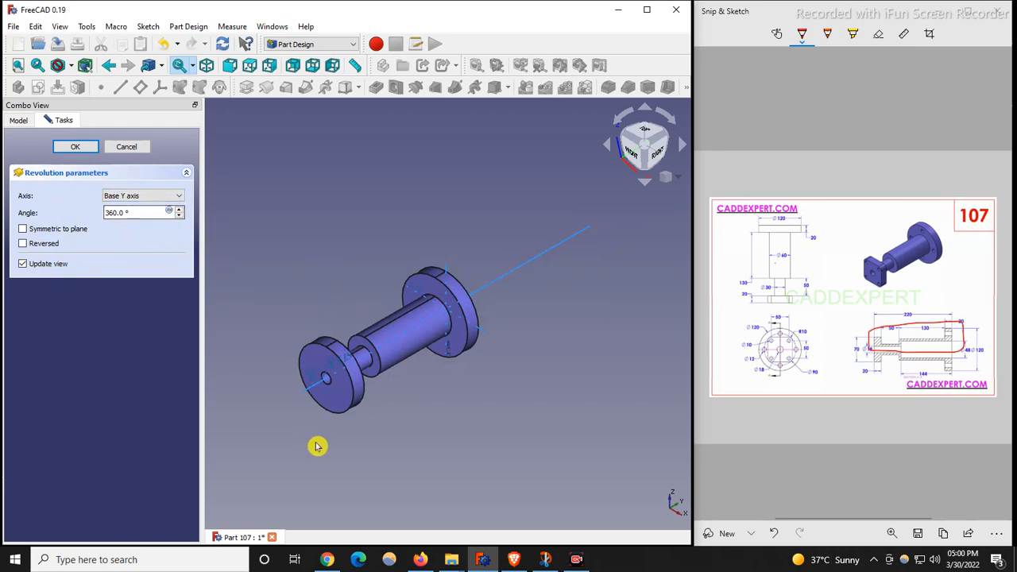
{"action": "scroll", "coordinate": [302, 311], "scroll_direction": "up", "scroll_amount": 2}
{"action": "scroll", "coordinate": [318, 313], "scroll_direction": "down", "scroll_amount": 3}
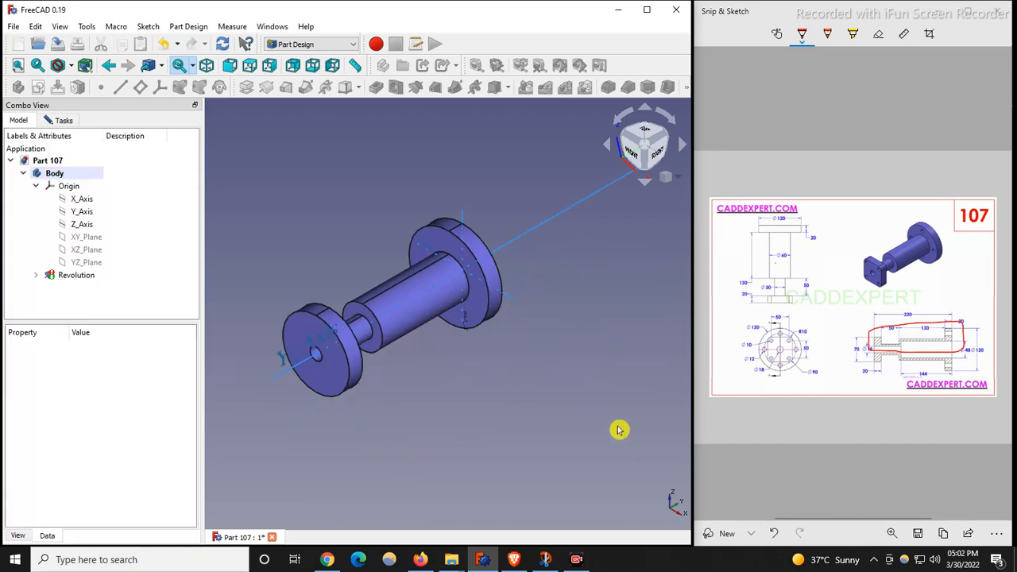
- Narrow the Combo View to give the 3D view of the revolved shaft more width
{"action": "scroll", "coordinate": [318, 256], "scroll_direction": "up", "scroll_amount": 3}
{"action": "scroll", "coordinate": [318, 258], "scroll_direction": "down", "scroll_amount": 3}
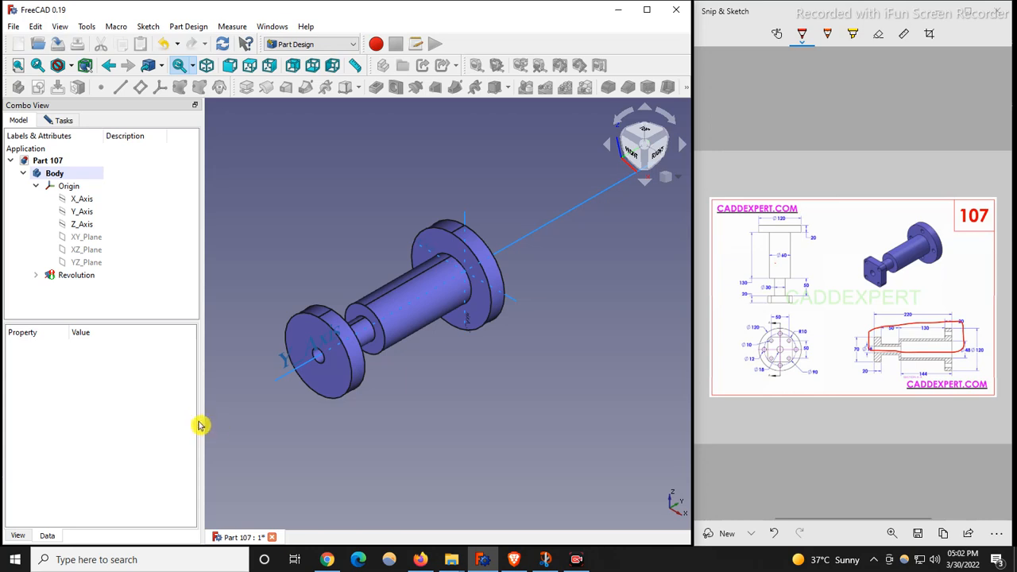
{"action": "left_click_drag", "start_coordinate": [202, 417], "coordinate": [130, 413]}
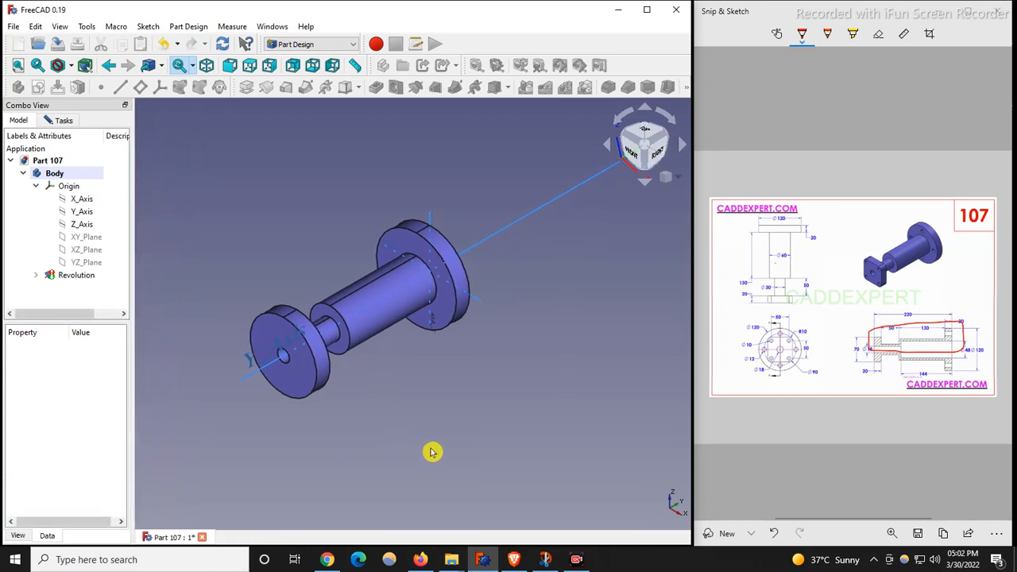